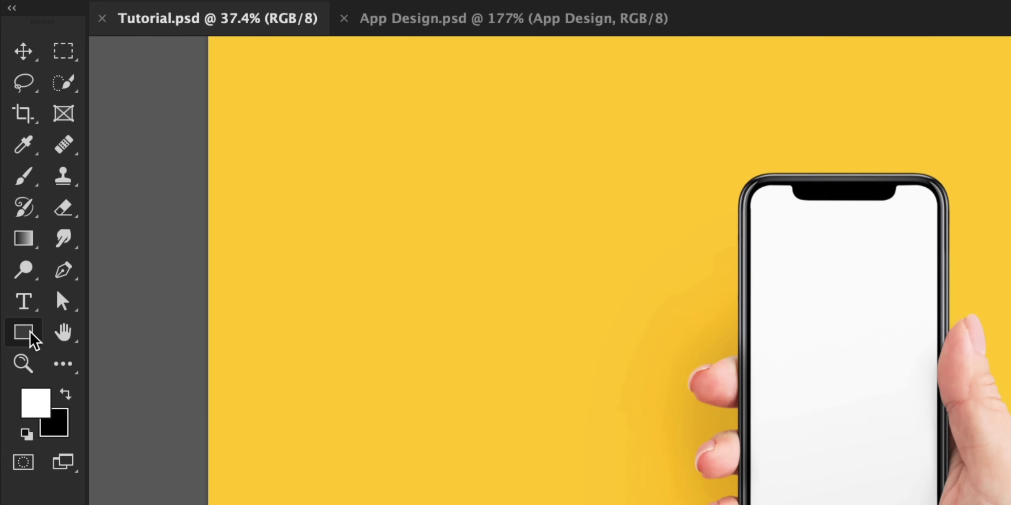
- Create a 375 × 812 px rectangle with the Rectangle tool
click(355, 252)
text(375)
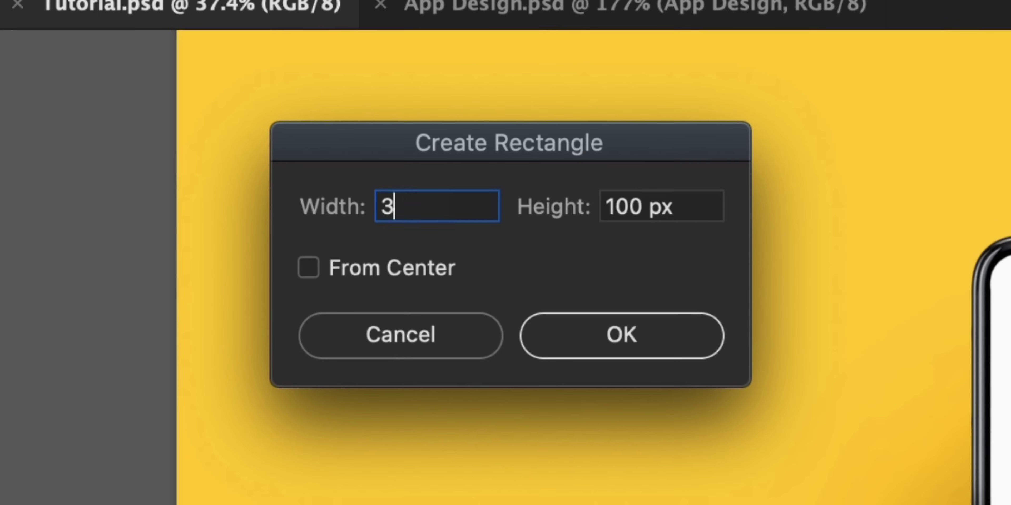
key(Tab)
text(8)
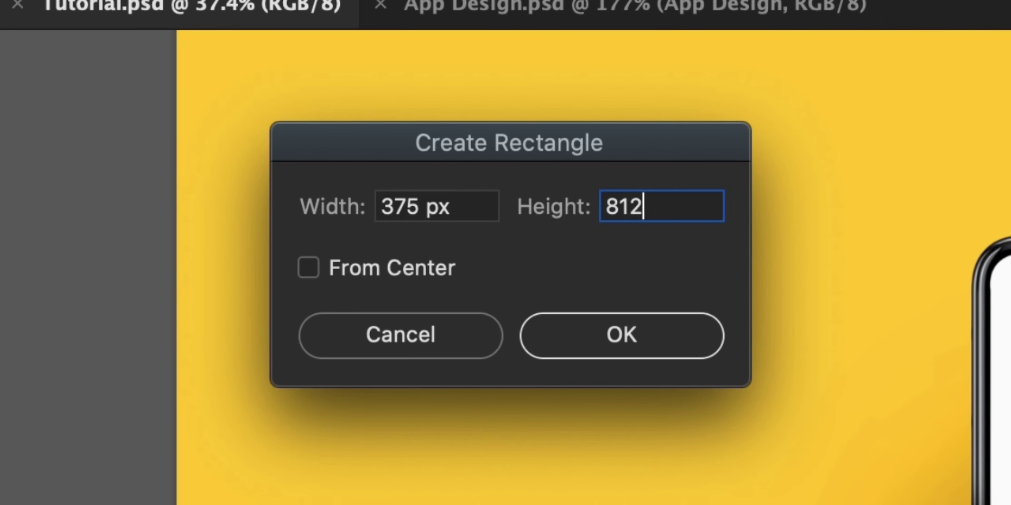
key(Return)
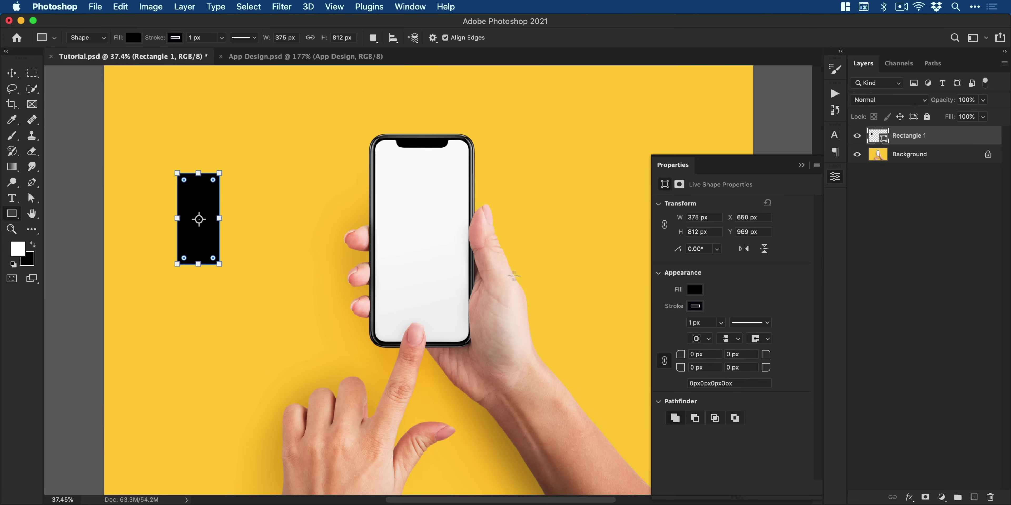
- Set the rectangle's fill to the recent blue swatch
click(695, 307)
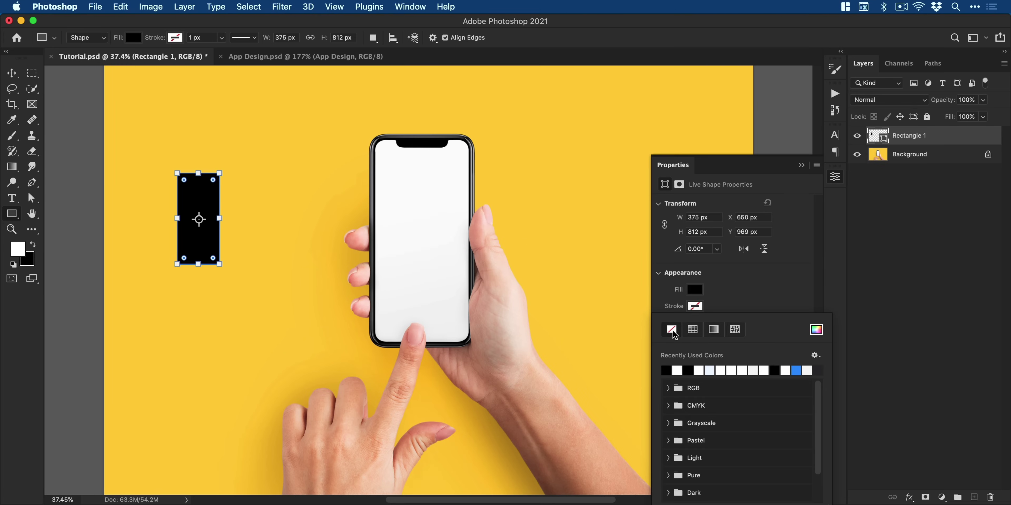
click(700, 290)
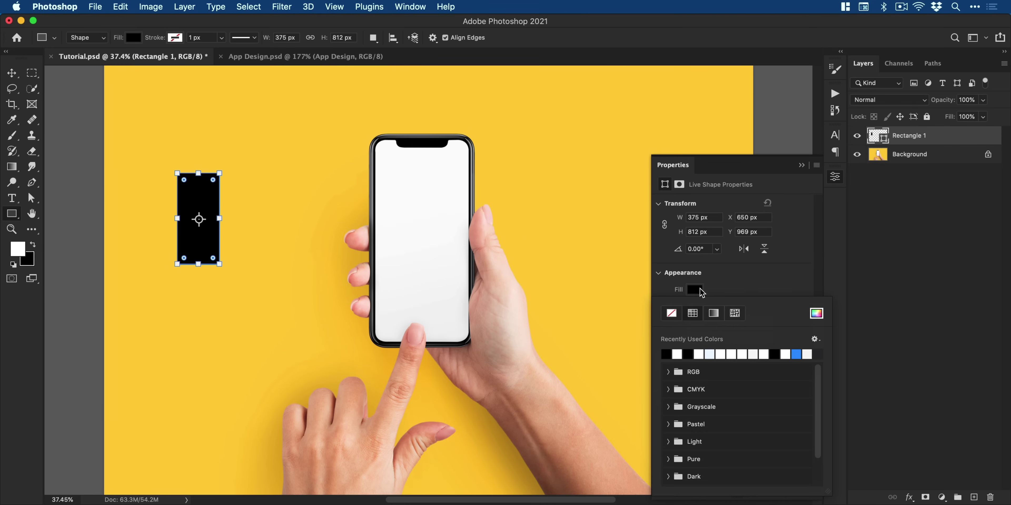
click(796, 354)
click(836, 177)
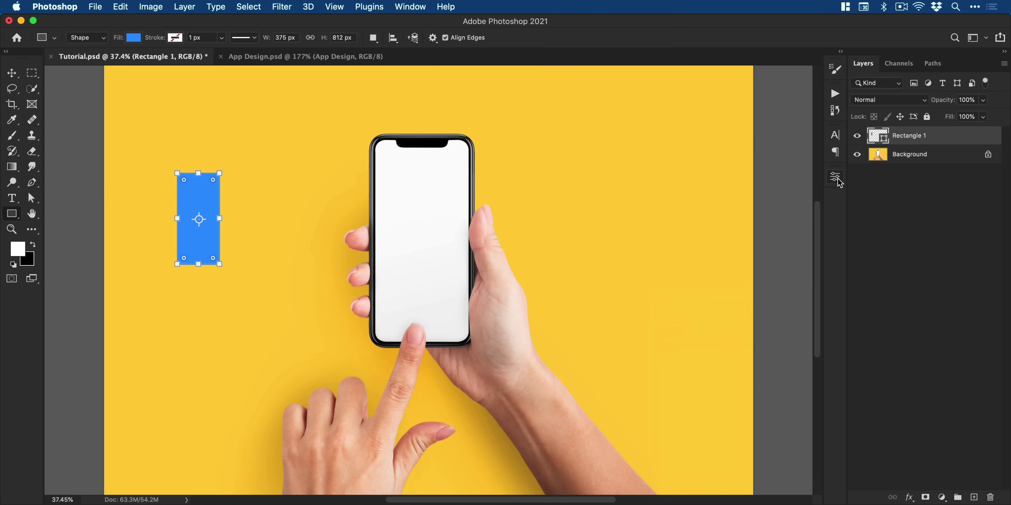
- Move the blue rectangle onto the phone screen and convert Rectangle 1 to a Smart Object
key(v)
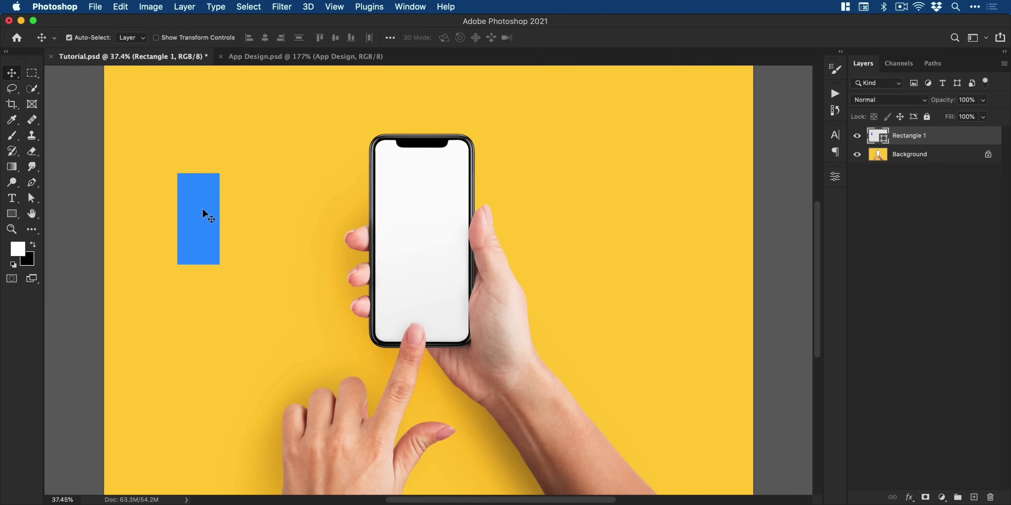
drag(203, 211, 423, 232)
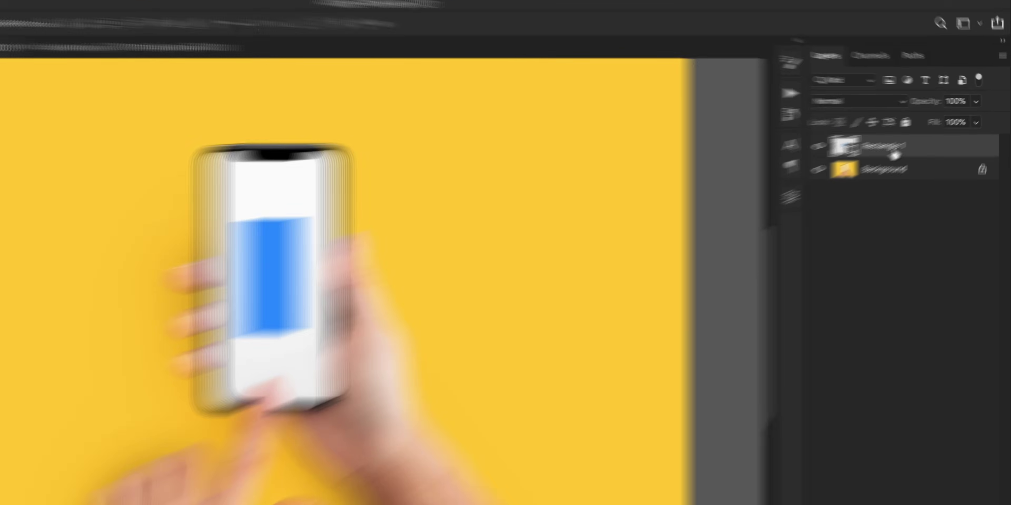
right_click(916, 140)
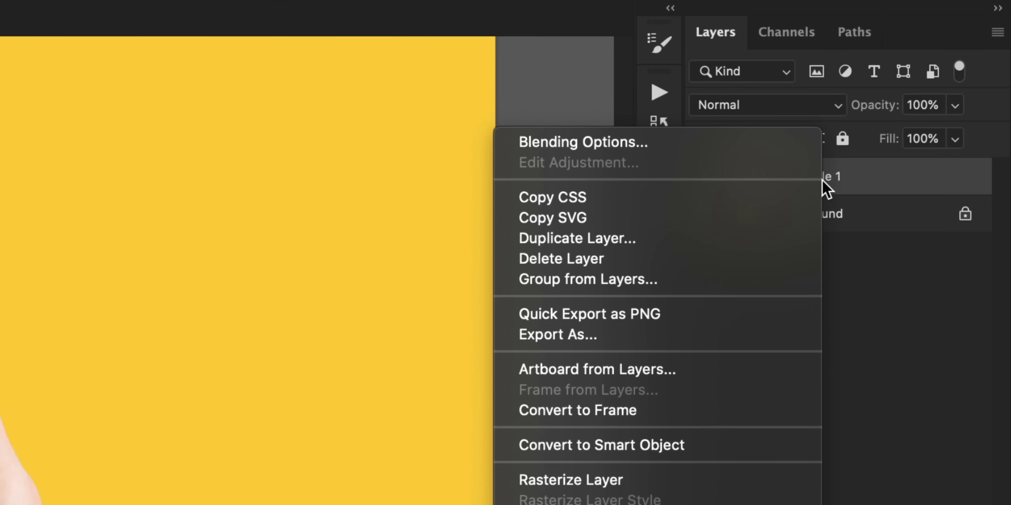
click(737, 445)
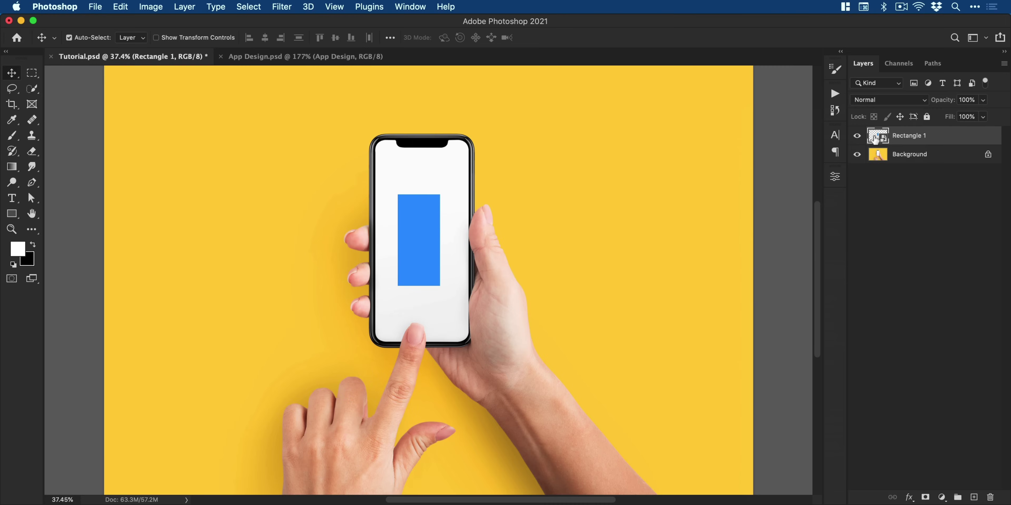
- Open the Rectangle 1 smart object and set its canvas size to 1125 × 2436 px
double_click(874, 139)
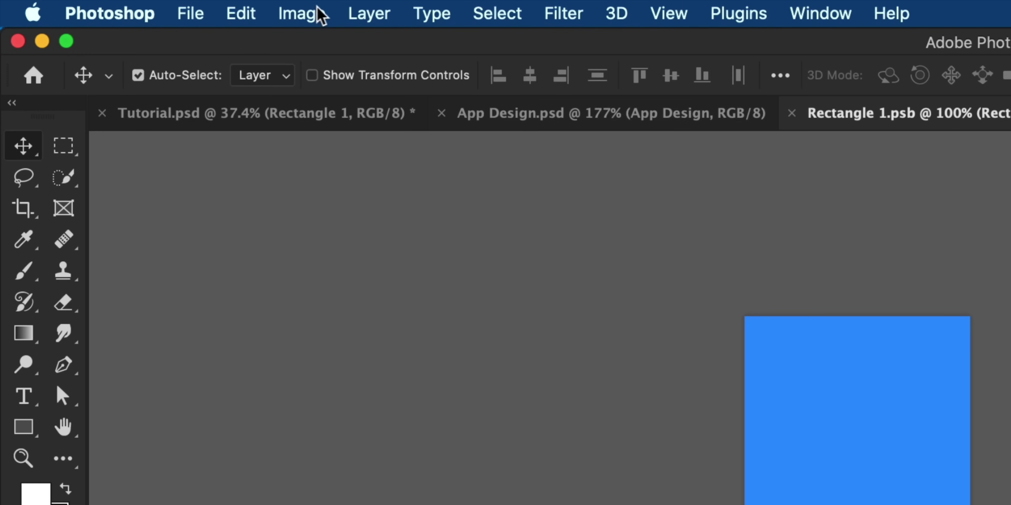
click(159, 7)
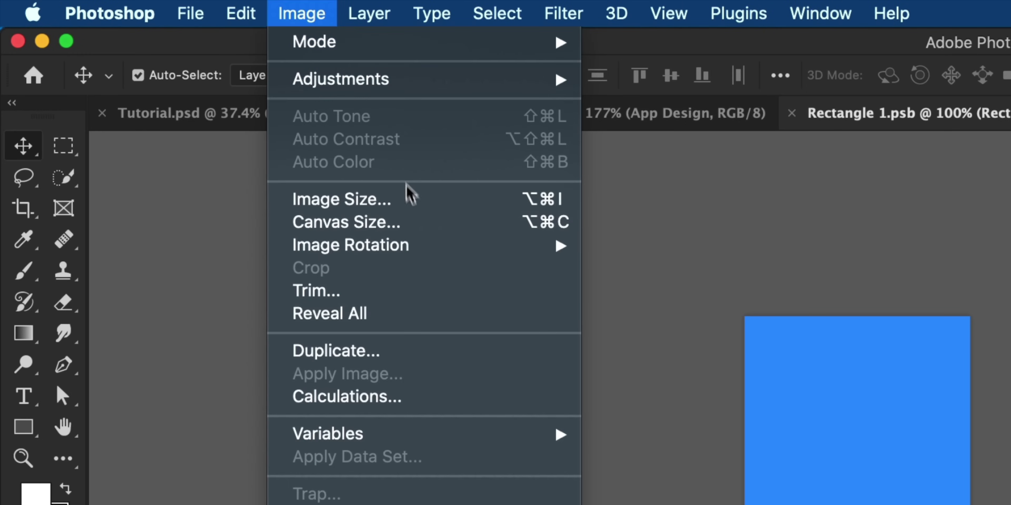
click(422, 220)
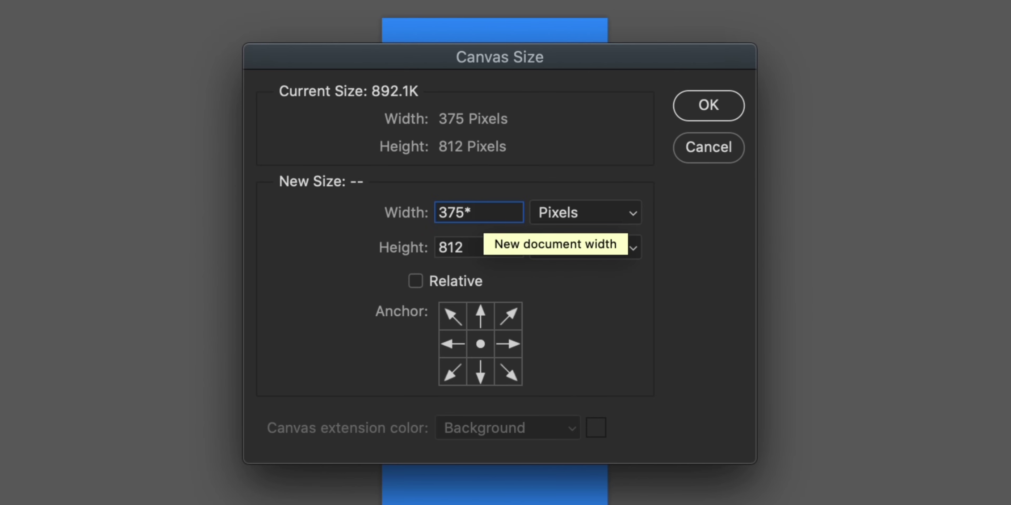
key(Tab)
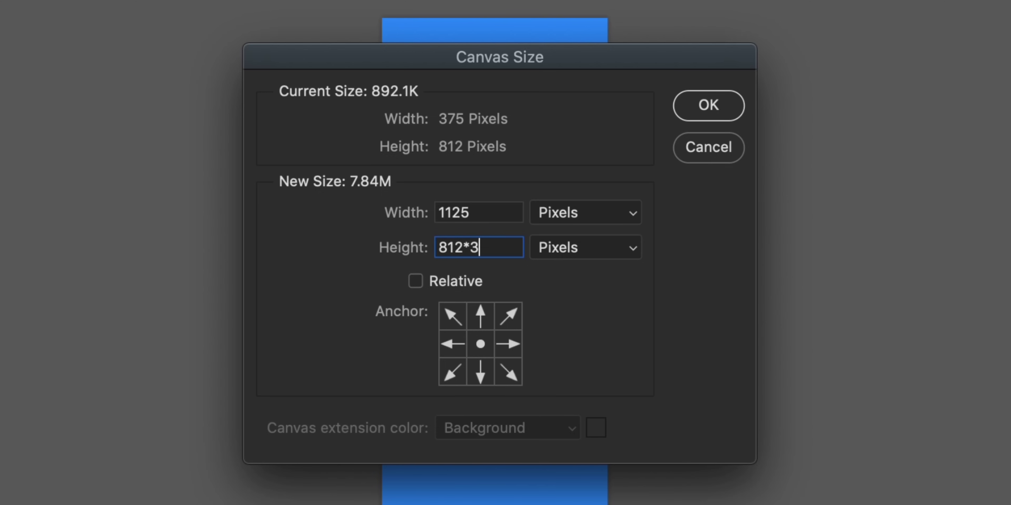
click(708, 112)
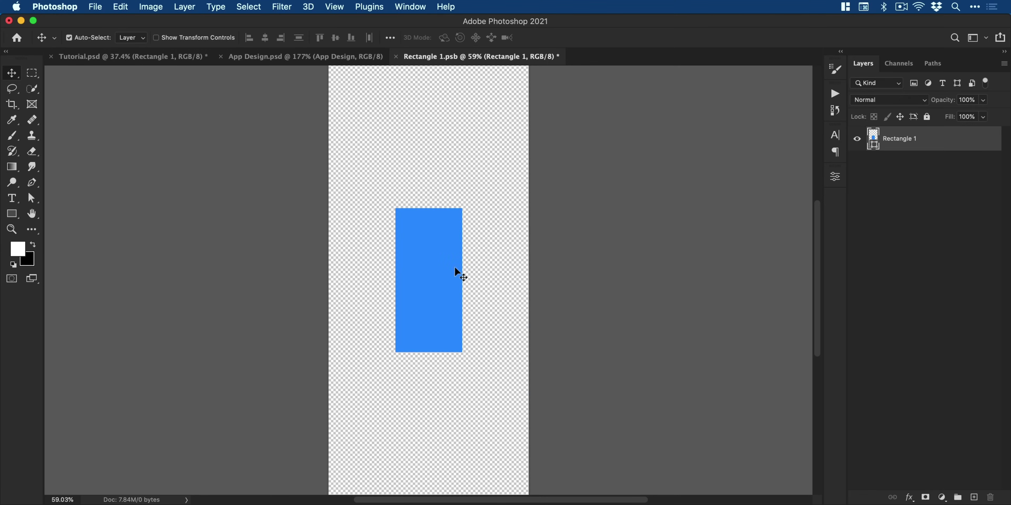
- Free-transform the blue rectangle so it fills the enlarged canvas
key(super+t)
drag(463, 206, 431, 364)
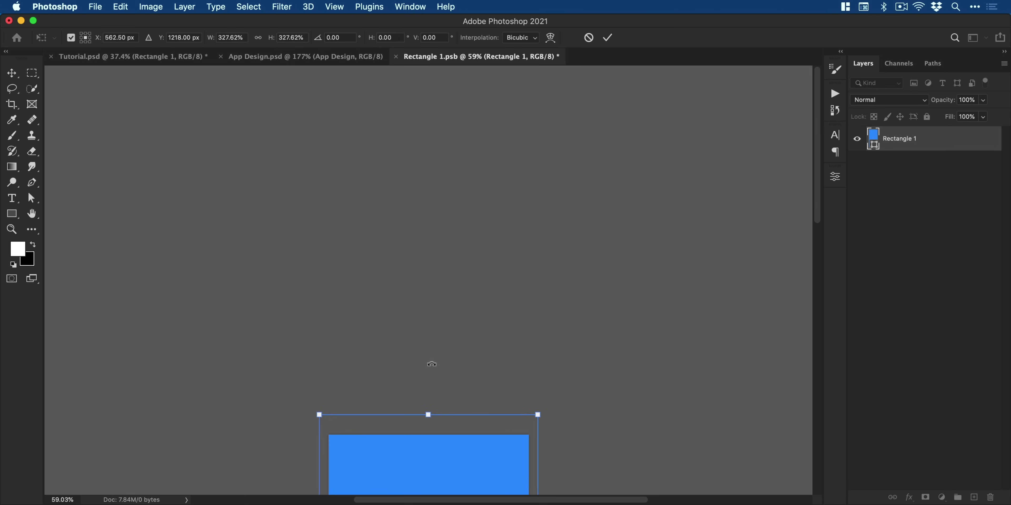
key(Return)
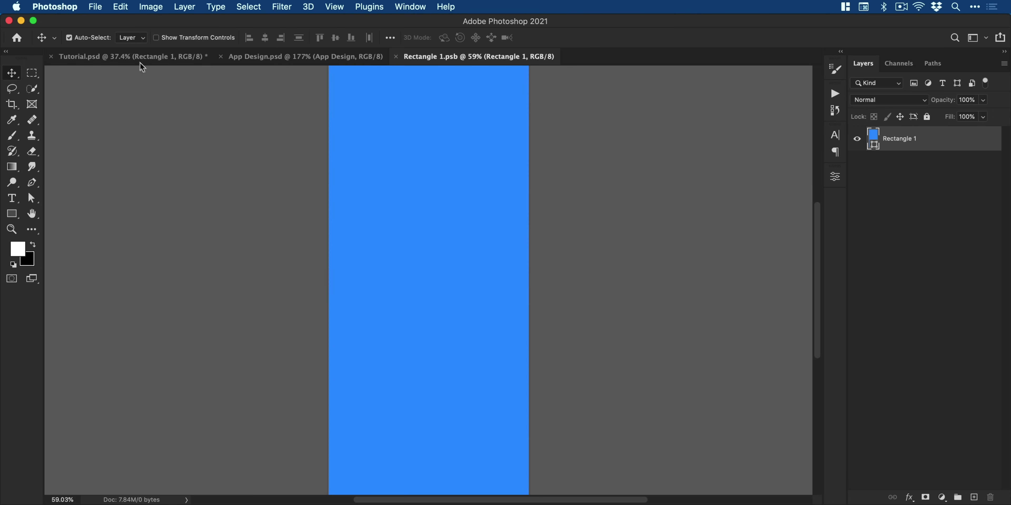
- In Tutorial.psd, free-transform the blue rectangle to about 70.78% so it covers the phone screen
click(140, 62)
drag(358, 156, 377, 169)
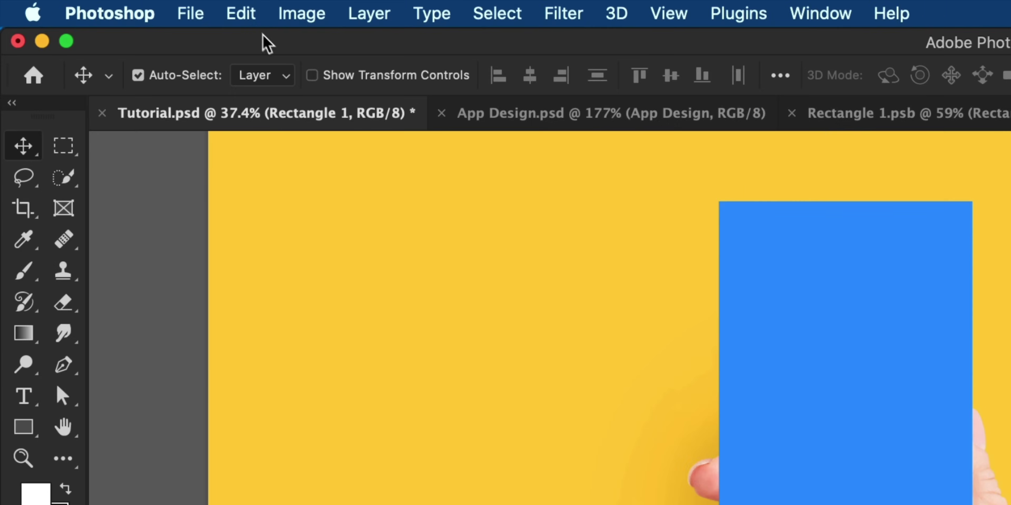
click(120, 7)
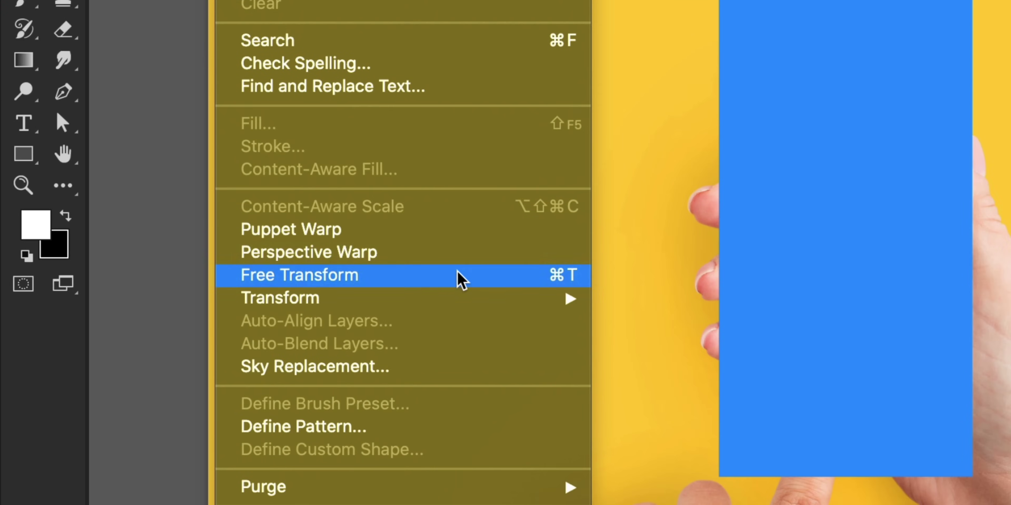
click(462, 279)
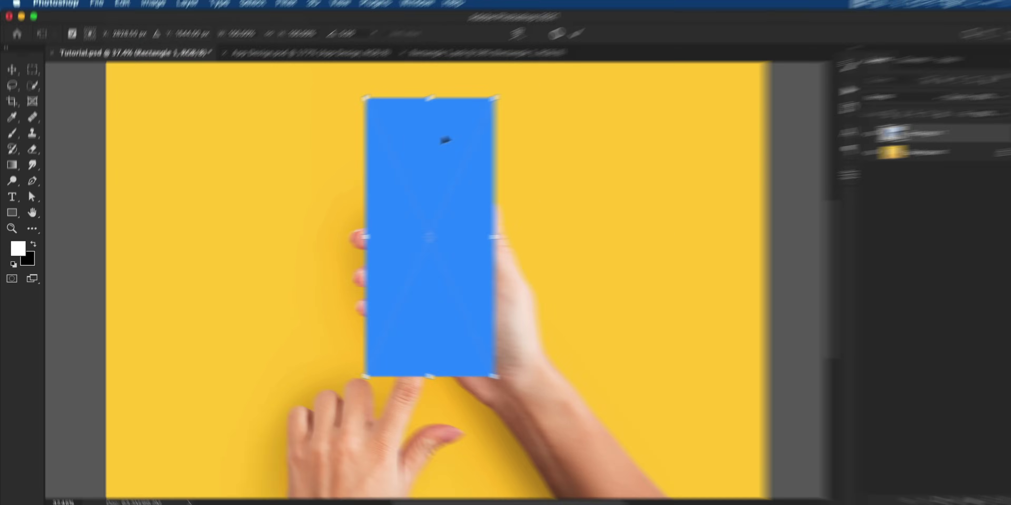
drag(485, 102, 470, 224)
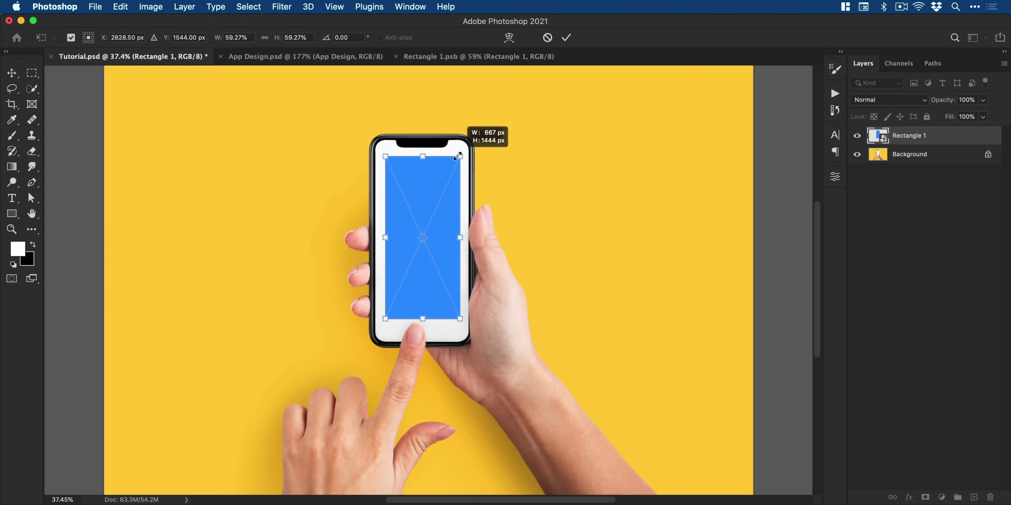
key(super+plus)
key(super+plus)
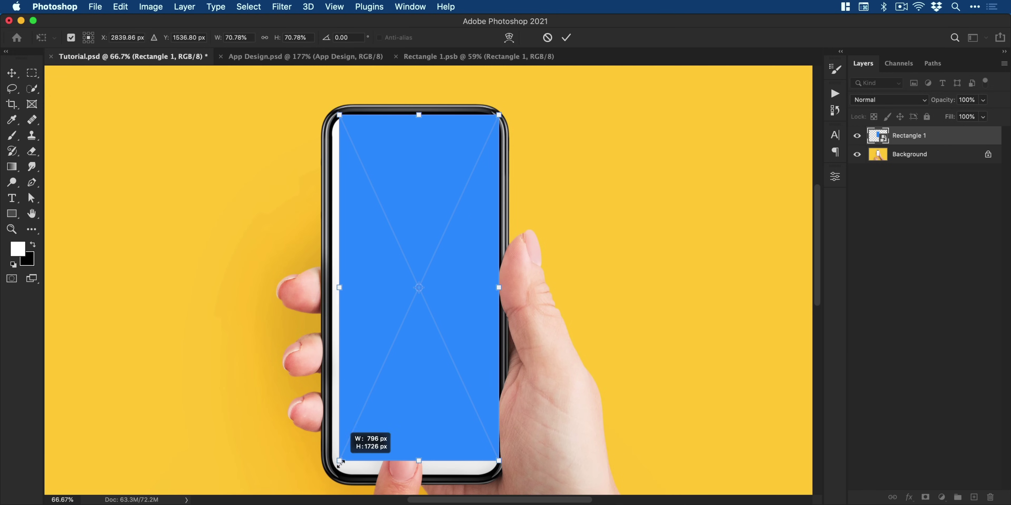
drag(340, 462, 331, 476)
key(Return)
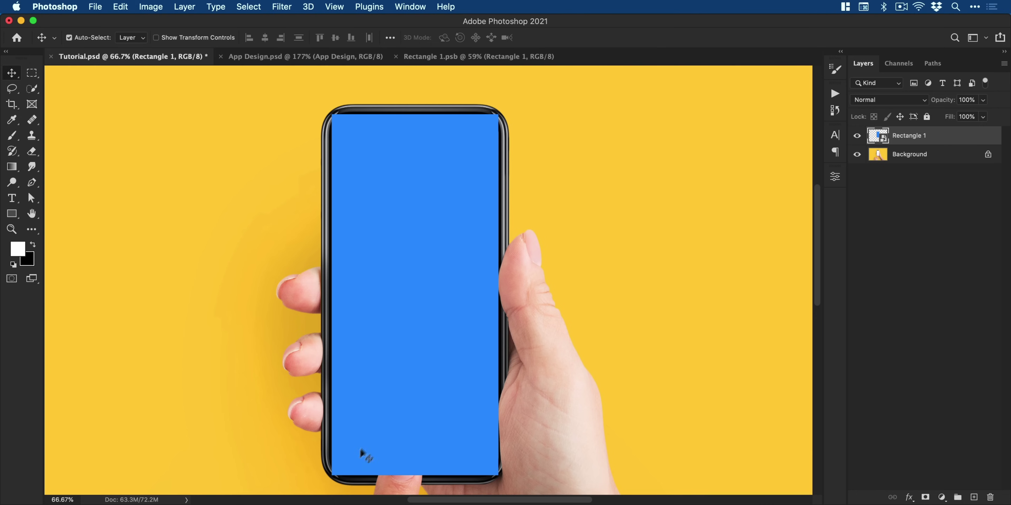
- Hide the blue rectangle and select the white phone screen area on the Background layer
click(856, 135)
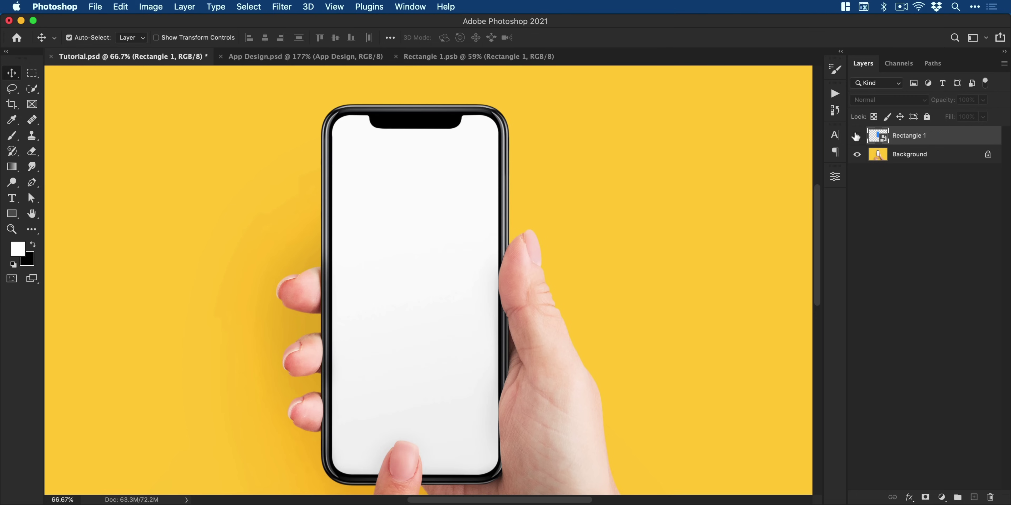
click(907, 157)
key(z)
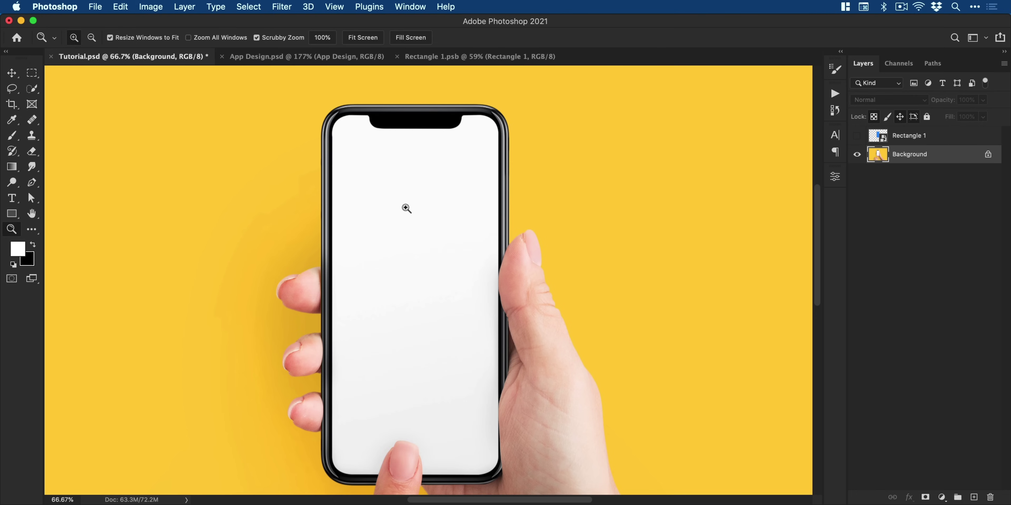
click(406, 208)
click(406, 208)
drag(406, 219, 406, 397)
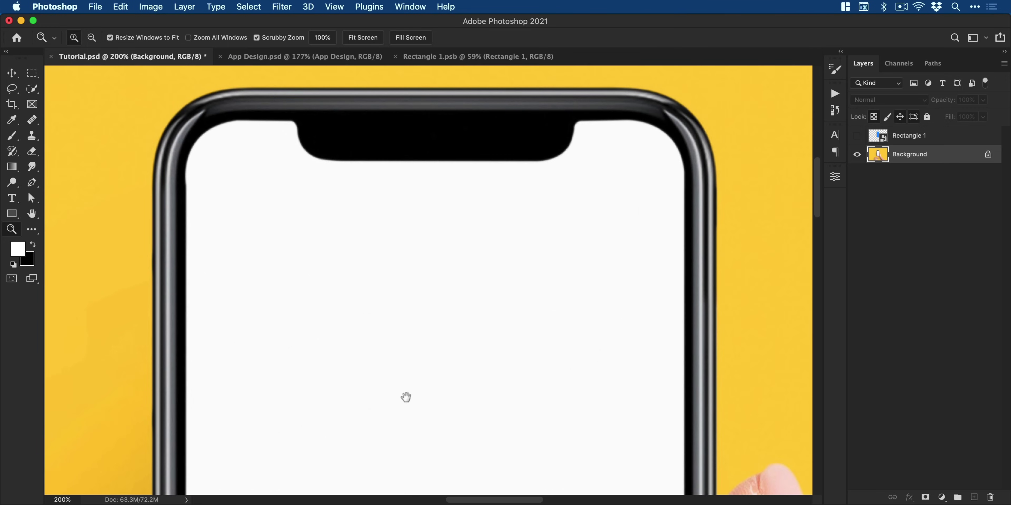
key(v)
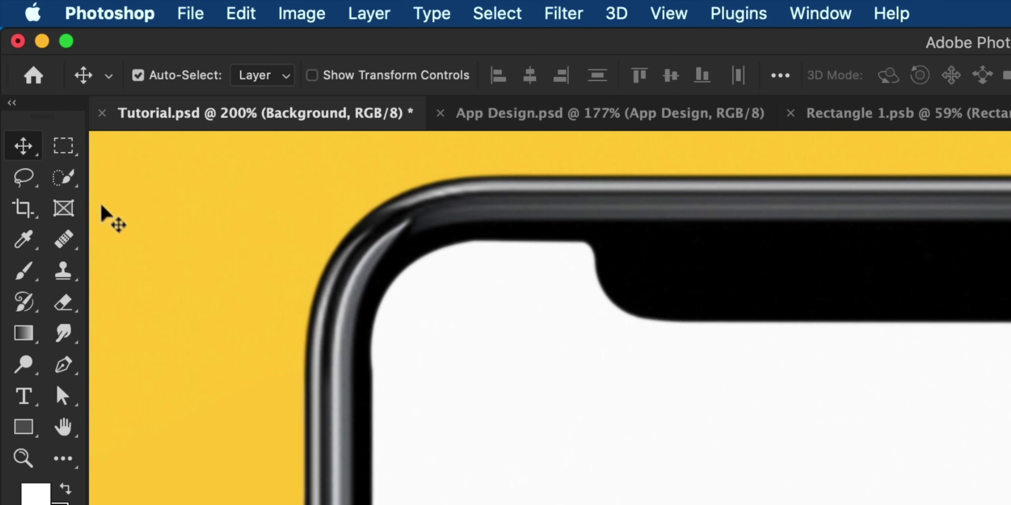
click(76, 179)
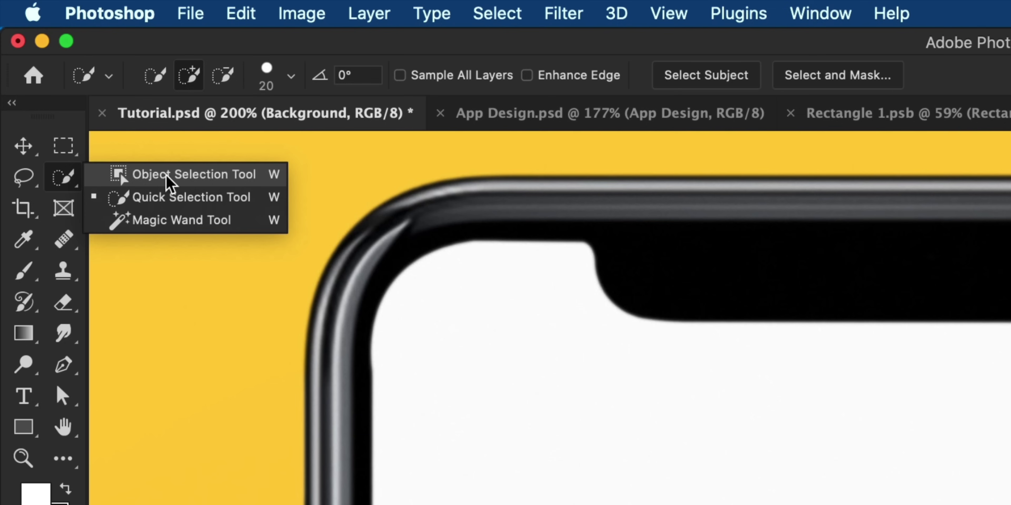
click(169, 220)
click(601, 496)
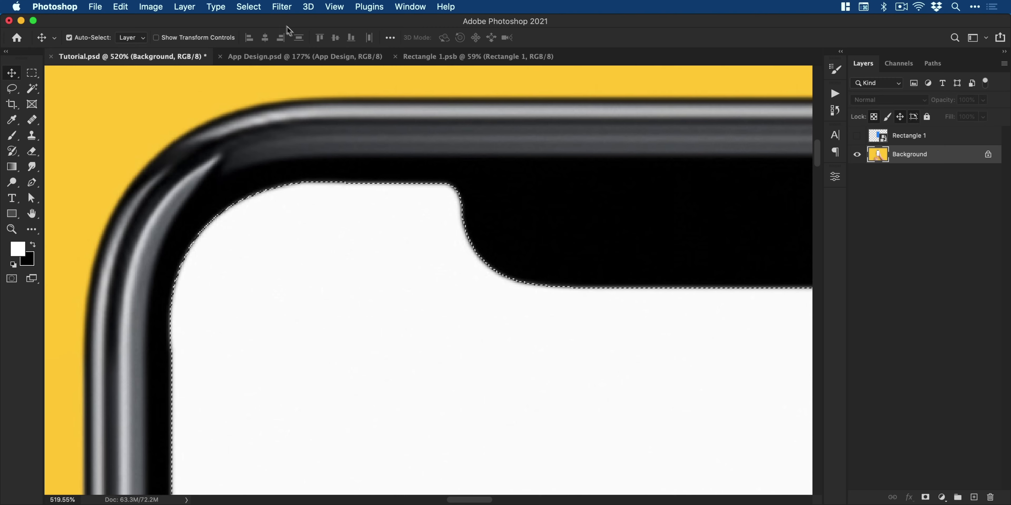
- Expand the screen selection by 2 pixels
click(249, 7)
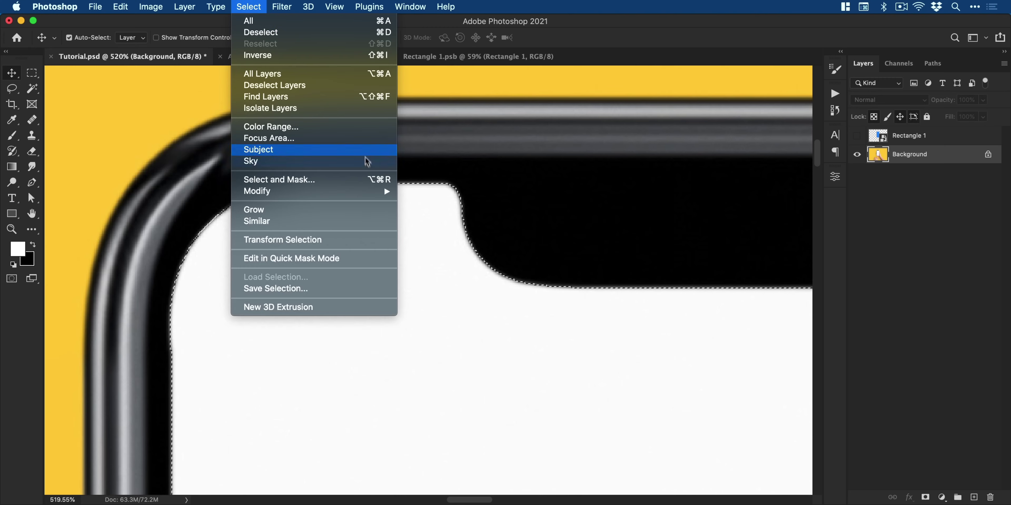
mouse_move(374, 188)
click(452, 212)
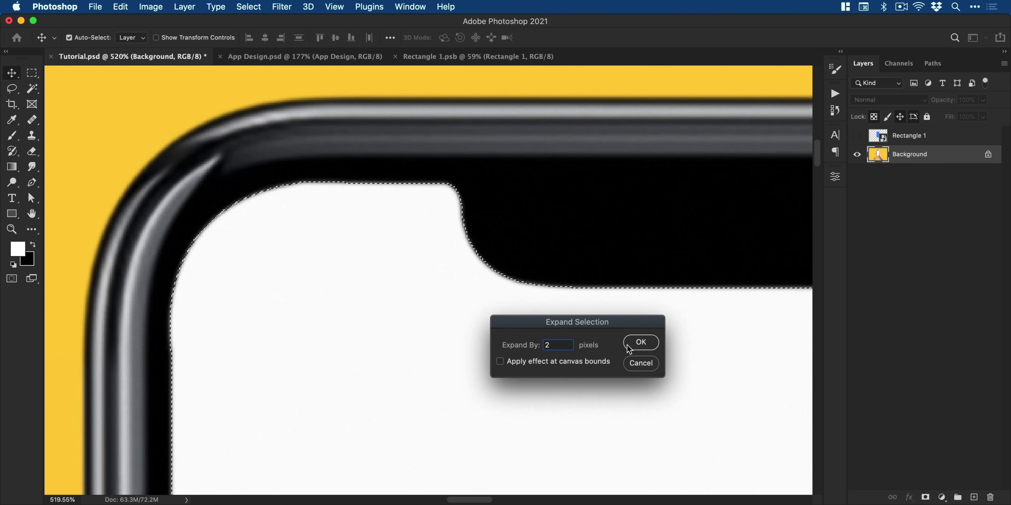
click(628, 345)
- Feather the screen selection by 1 pixel
click(248, 6)
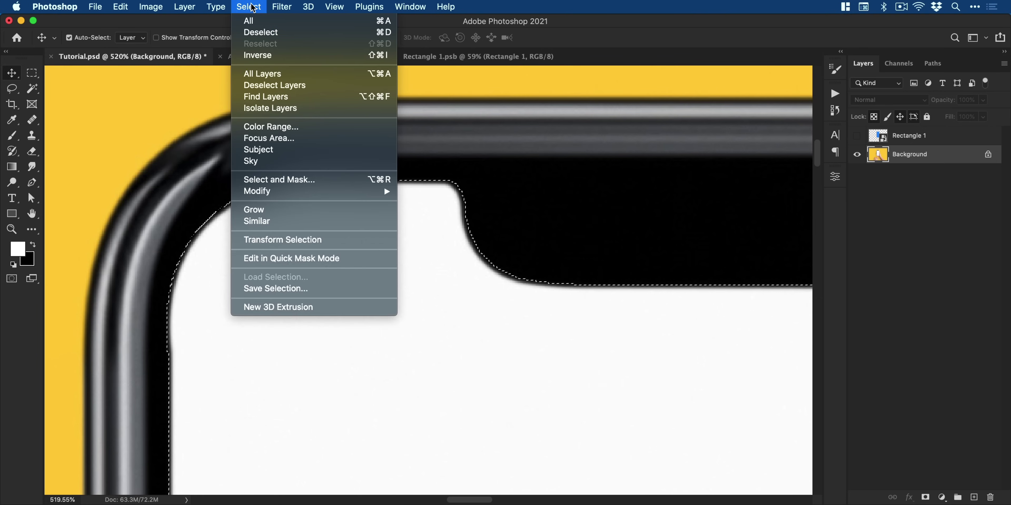
mouse_move(368, 190)
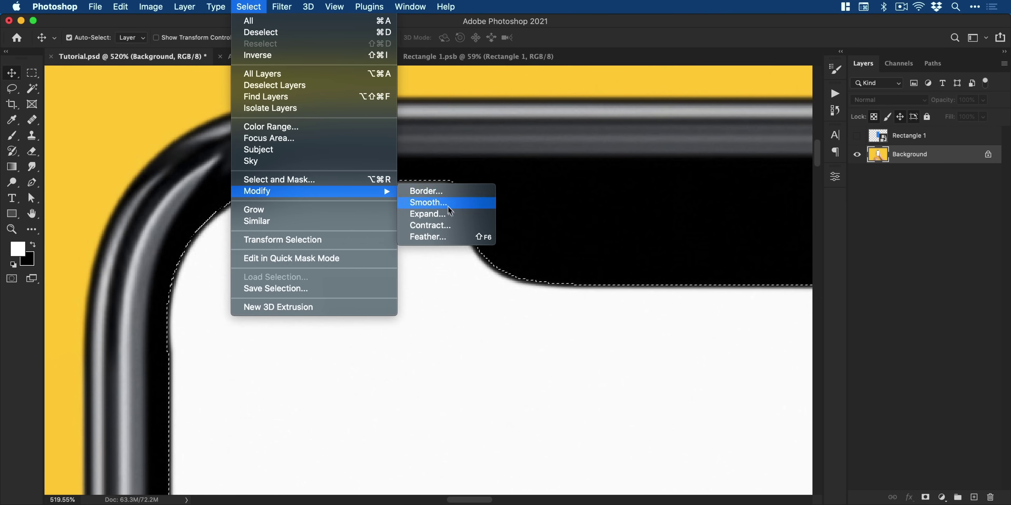
click(428, 236)
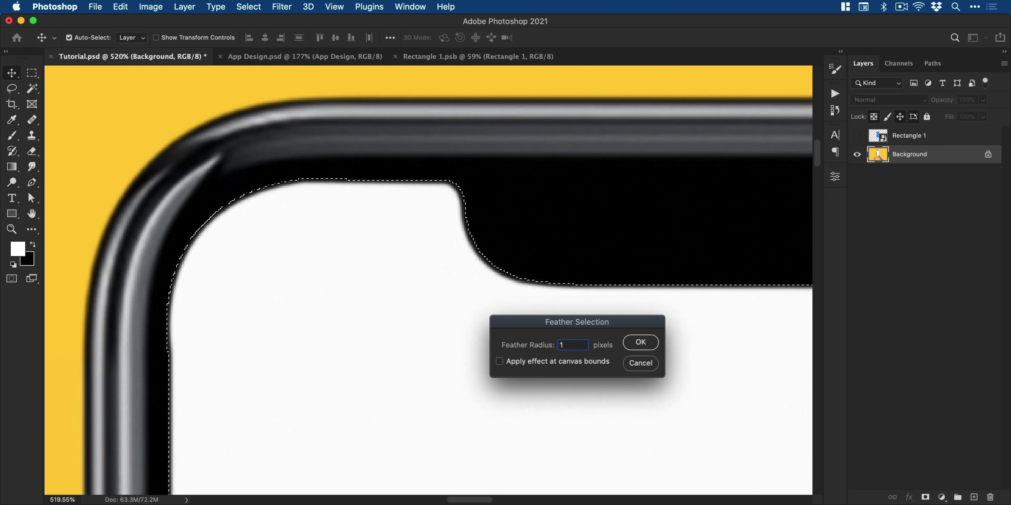
click(640, 343)
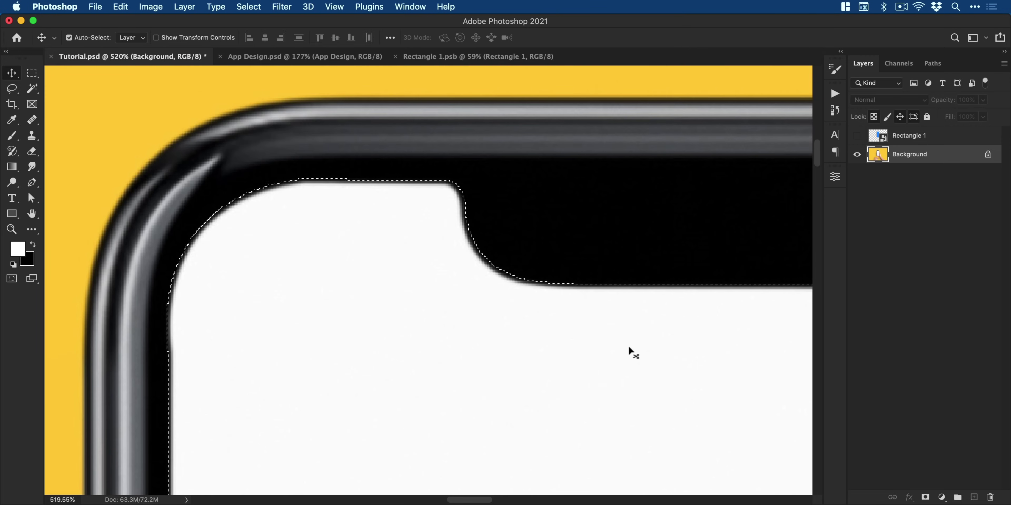
- Zoom in on the thumb and switch to the Quick Selection Tool
key(super+0)
key(z)
click(427, 335)
click(427, 335)
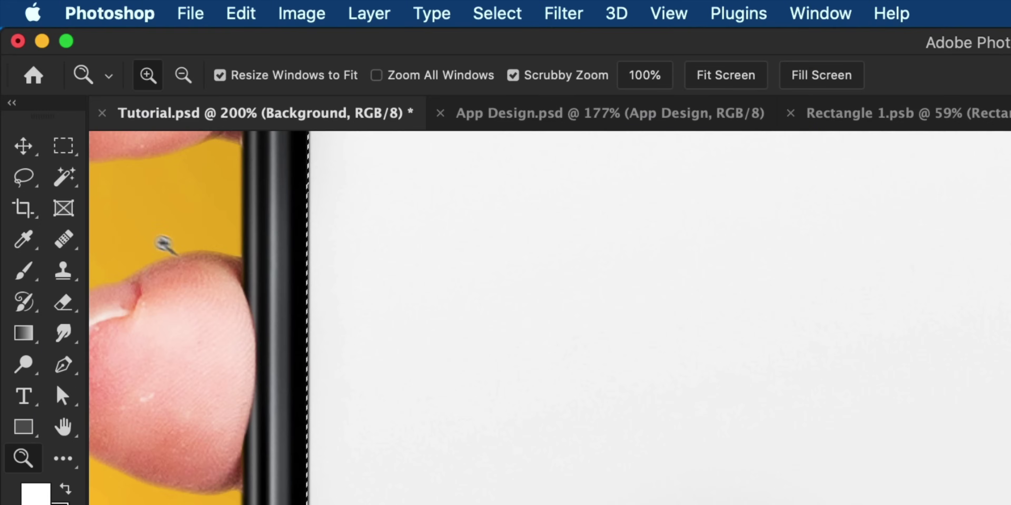
click(32, 89)
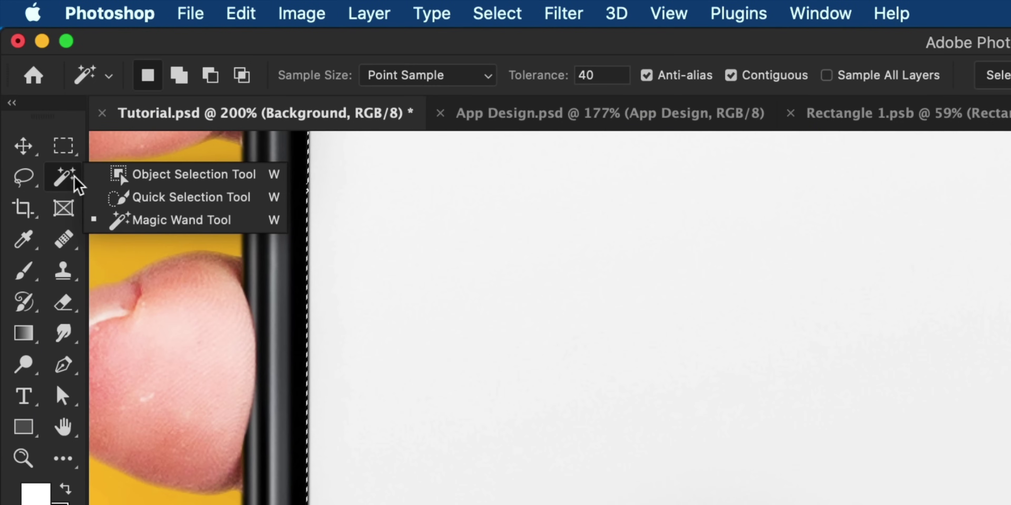
click(122, 197)
- With a smaller brush, subtract the fingertip from the screen selection, then fit the image on screen
key(super+plus)
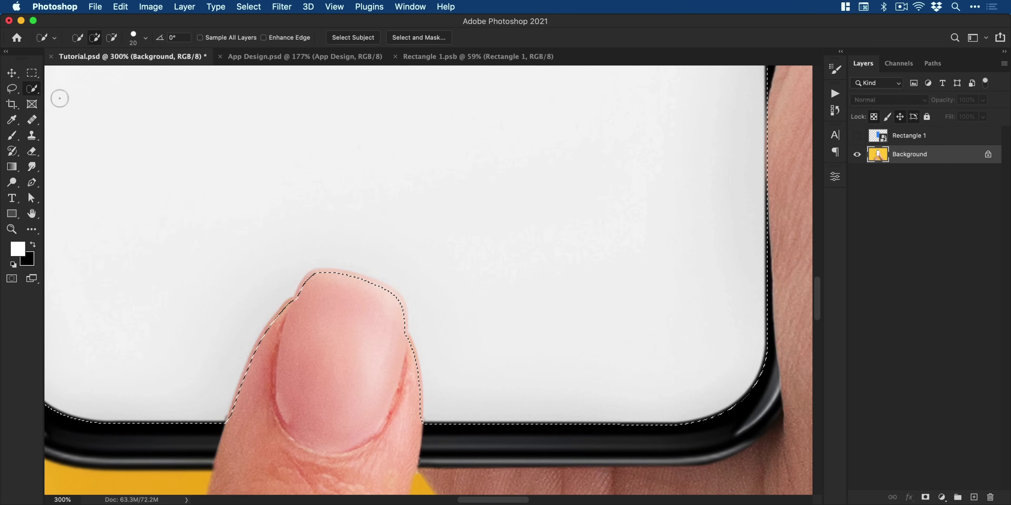
drag(316, 271, 434, 289)
key(bracketleft)
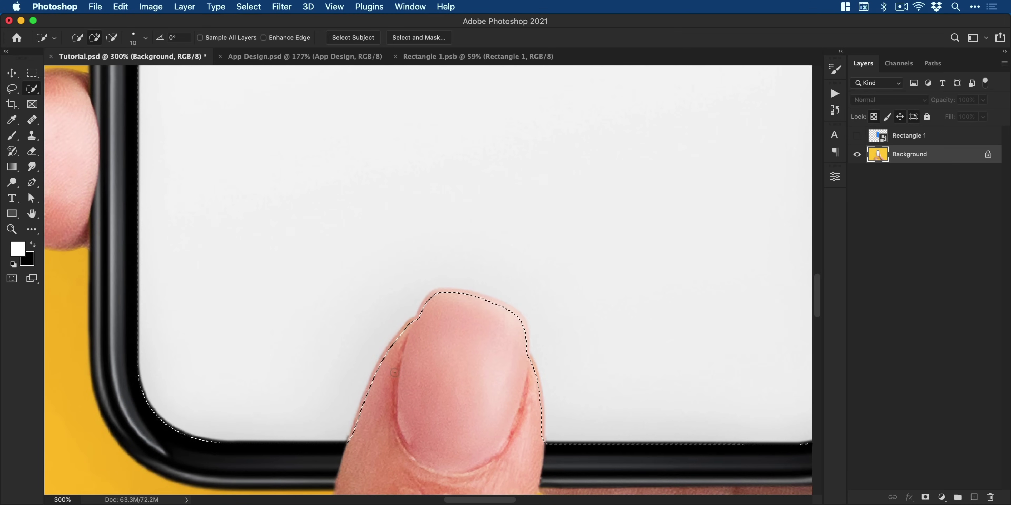
mouse_move(395, 373)
mouse_down()
mouse_move(391, 349)
mouse_move(445, 296)
mouse_move(493, 304)
mouse_move(521, 350)
mouse_move(356, 441)
mouse_up()
drag(593, 249, 271, 376)
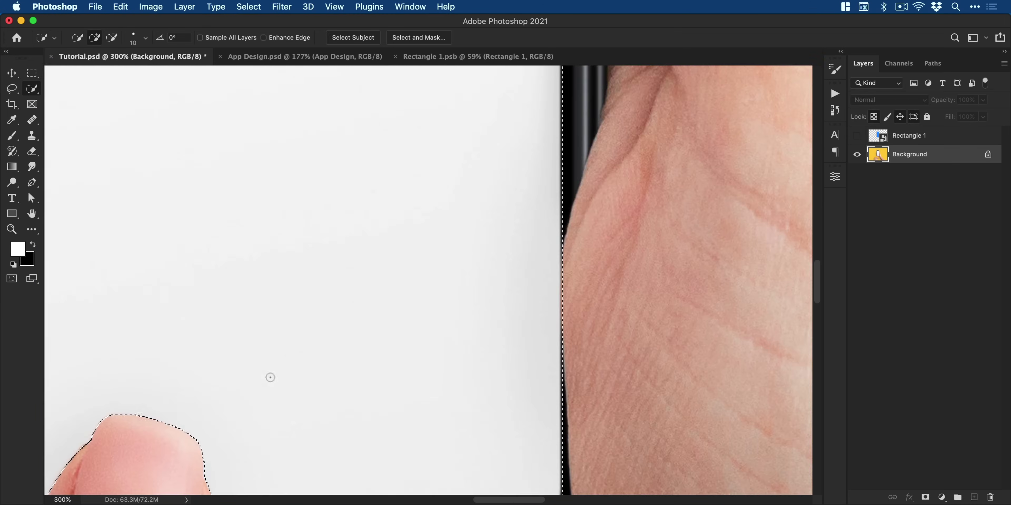
scroll(501, 200, up, 5)
drag(483, 183, 564, 354)
key(v)
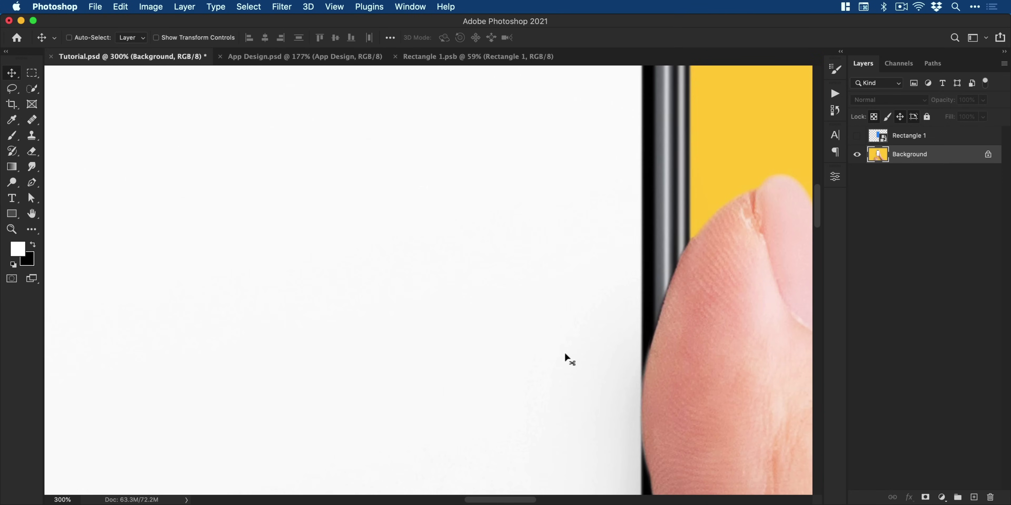
key(super+0)
- Show Rectangle 1, add a layer mask from the screen selection, and rename it App Design
click(883, 135)
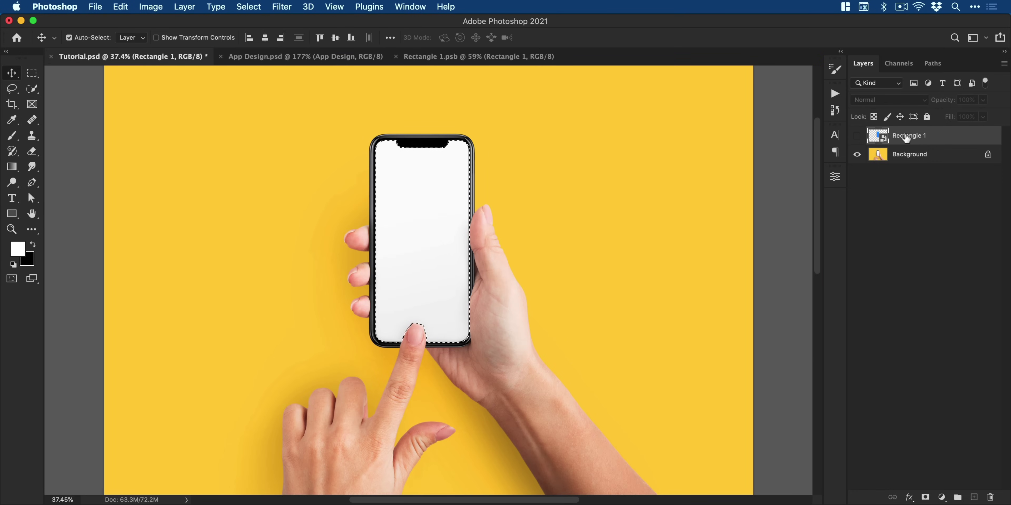
click(856, 136)
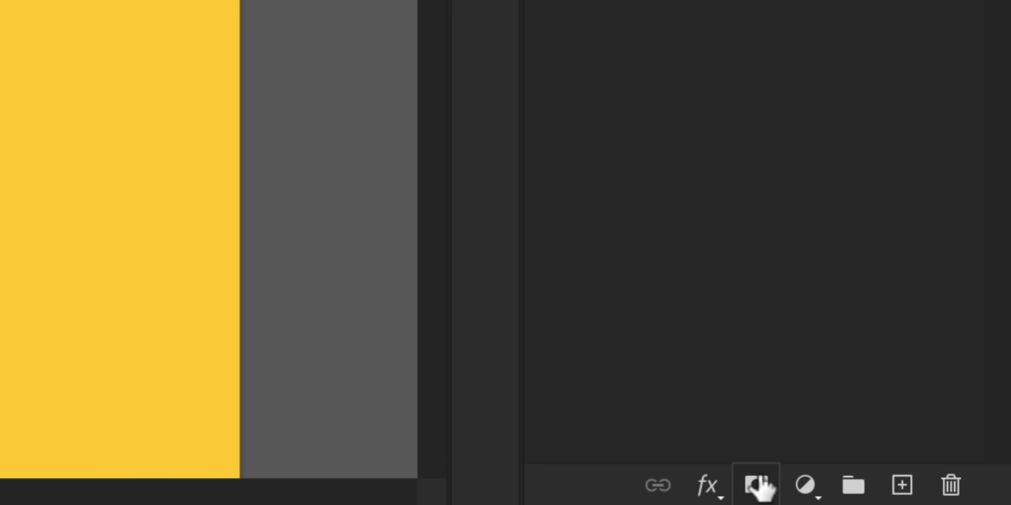
click(757, 485)
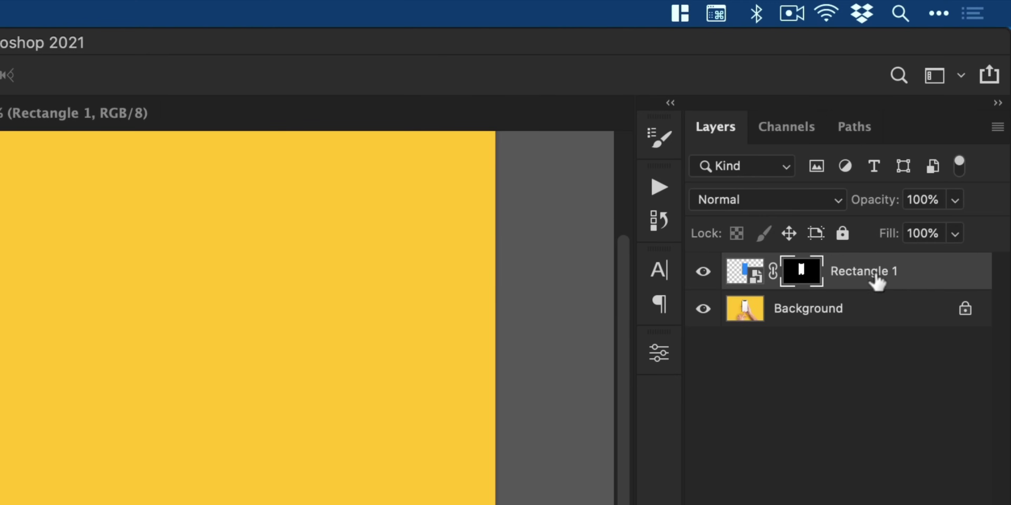
double_click(876, 274)
text(App)
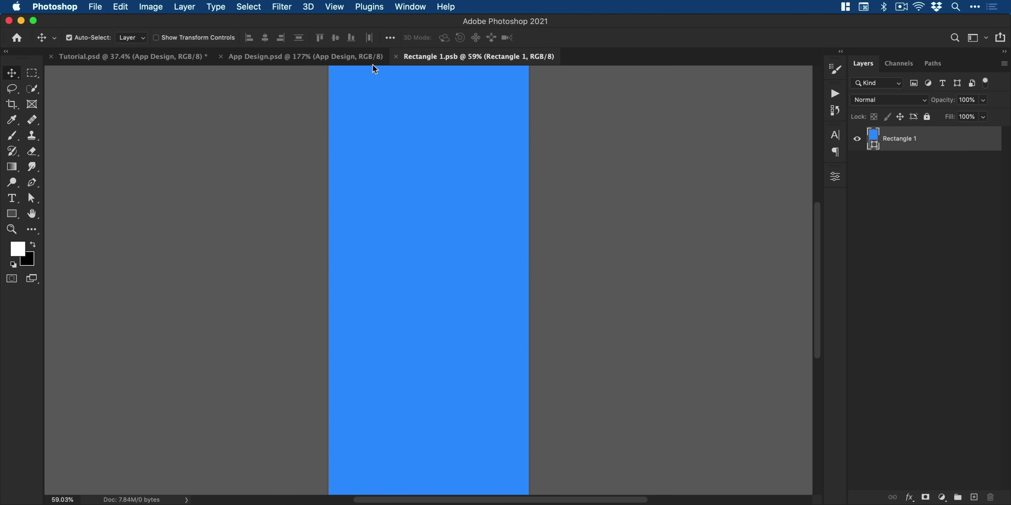
- Duplicate the App Design layer into Rectangle 1.psb and close the App Design document
click(362, 61)
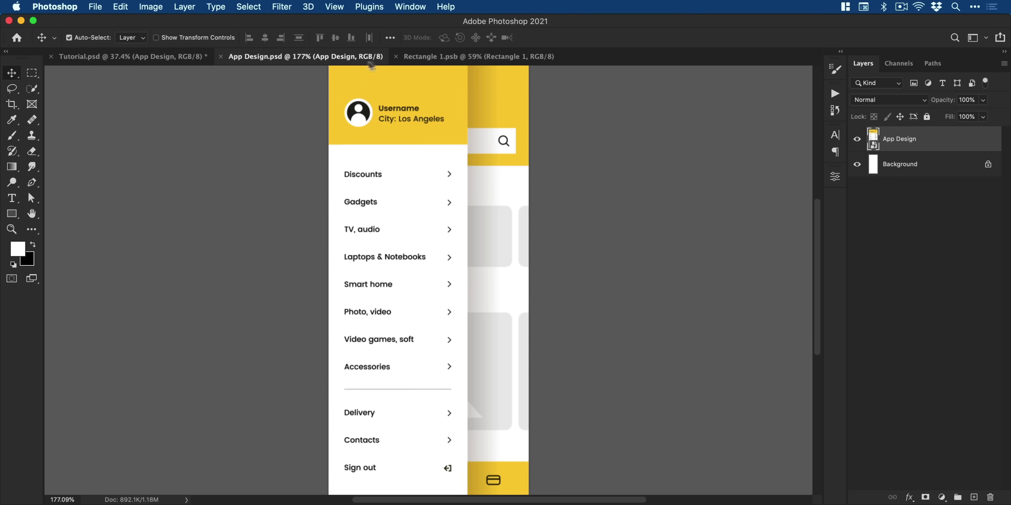
right_click(919, 142)
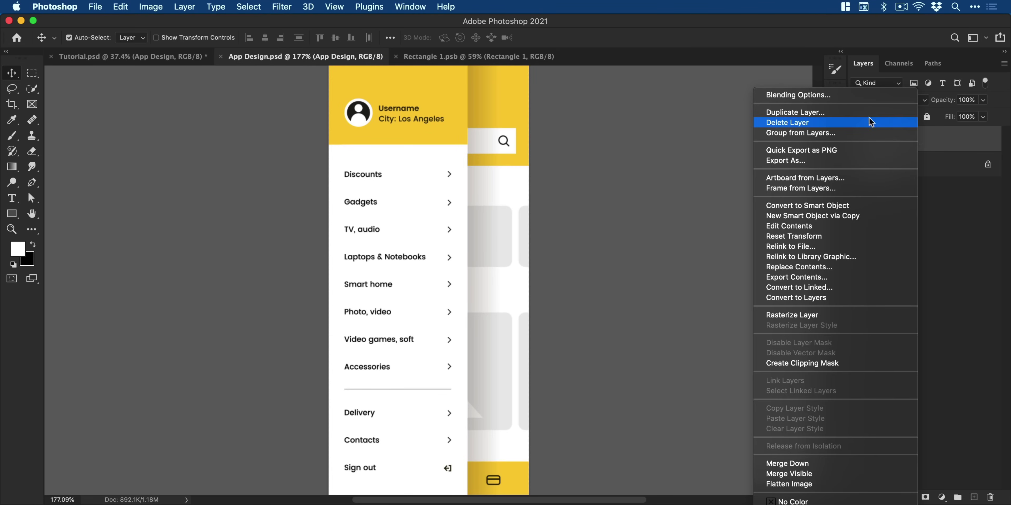
click(861, 112)
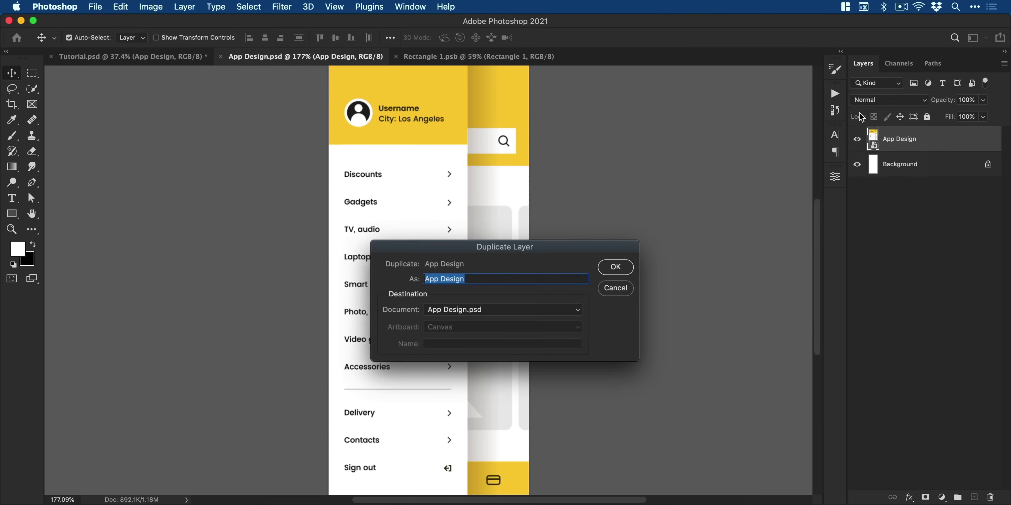
click(526, 315)
click(524, 323)
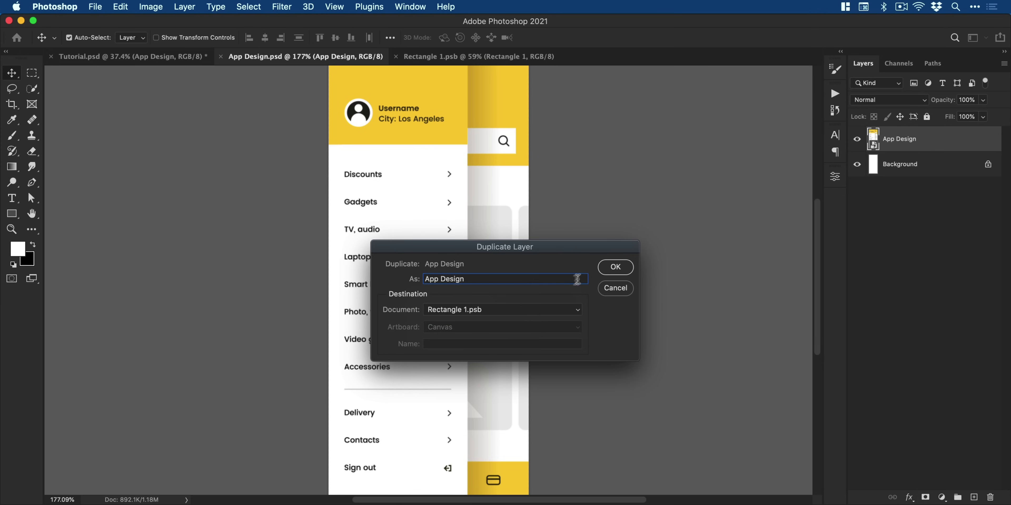
click(606, 269)
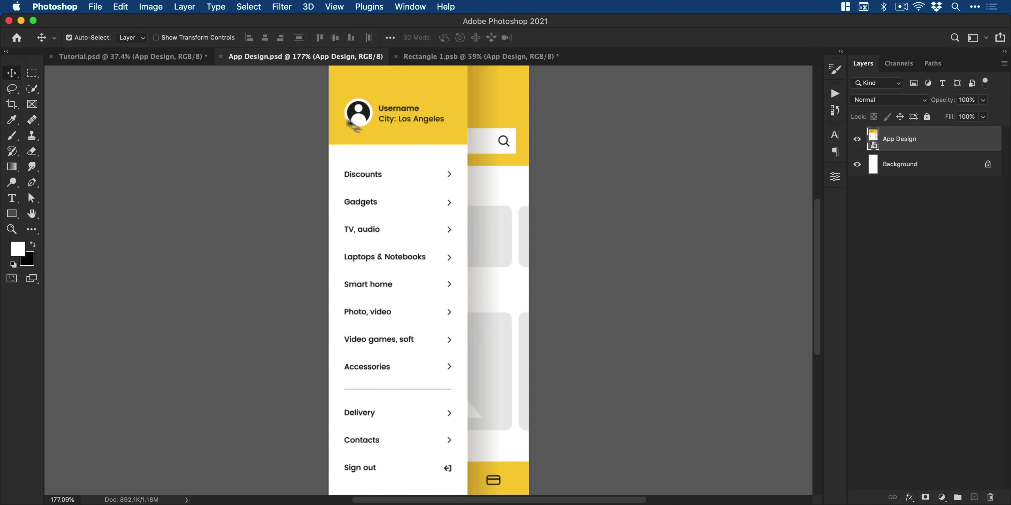
click(221, 57)
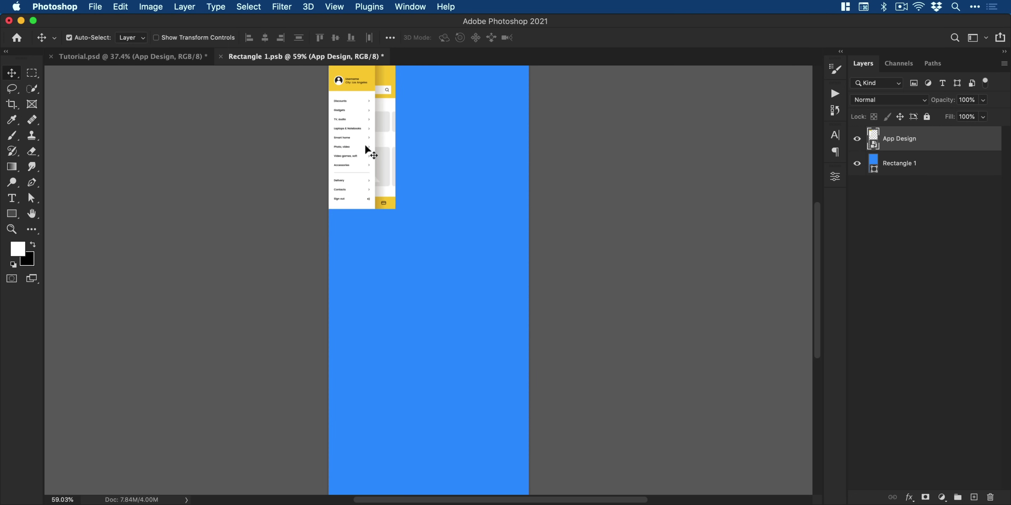
- Scale the menu design to fill the blue rectangle and save Rectangle 1.psb
key(super+t)
drag(395, 209, 531, 344)
key(Return)
key(super+s)
scroll(442, 318, up, 5)
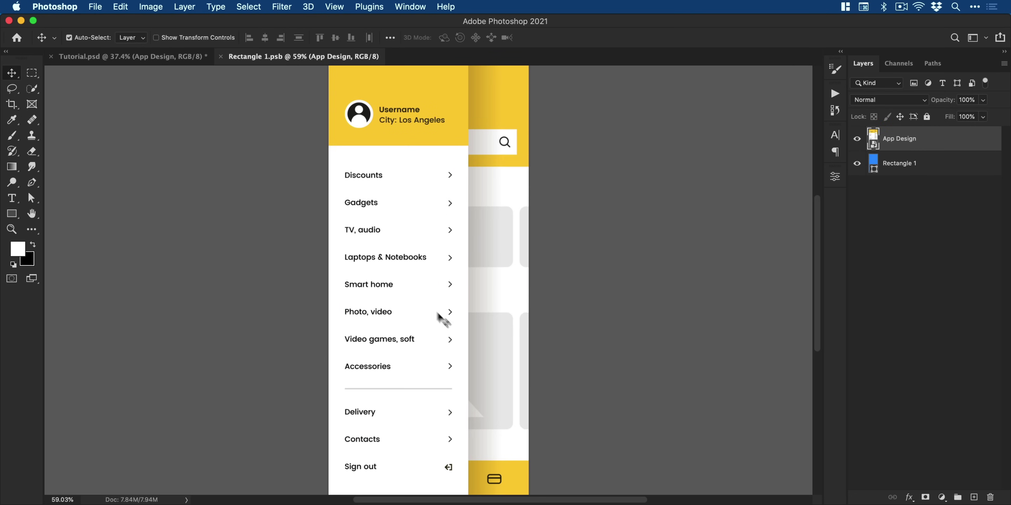
- Close Rectangle 1.psb, inspect the phone's top edge zoomed in, and toggle App Design visibility to compare
click(220, 56)
key(z)
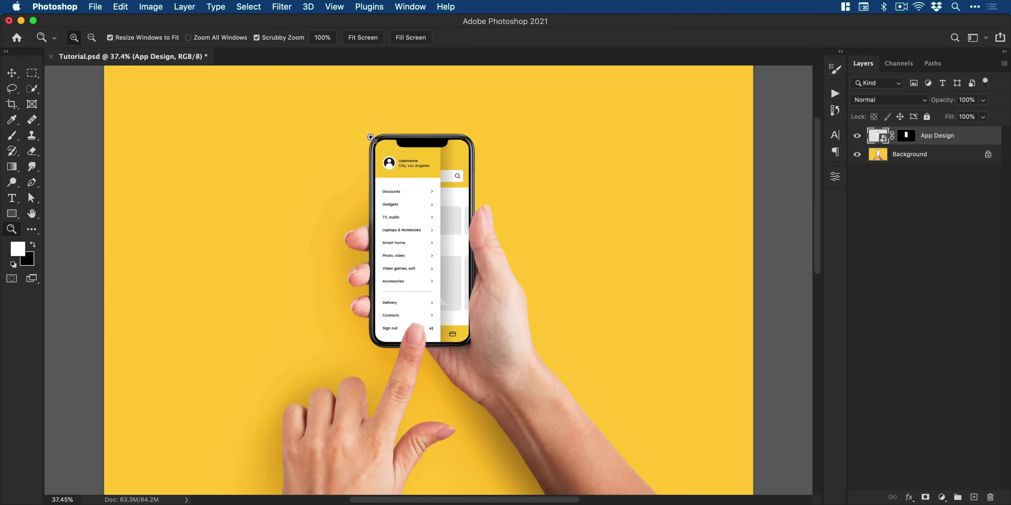
drag(372, 140, 515, 225)
drag(655, 293, 451, 314)
key(super+0)
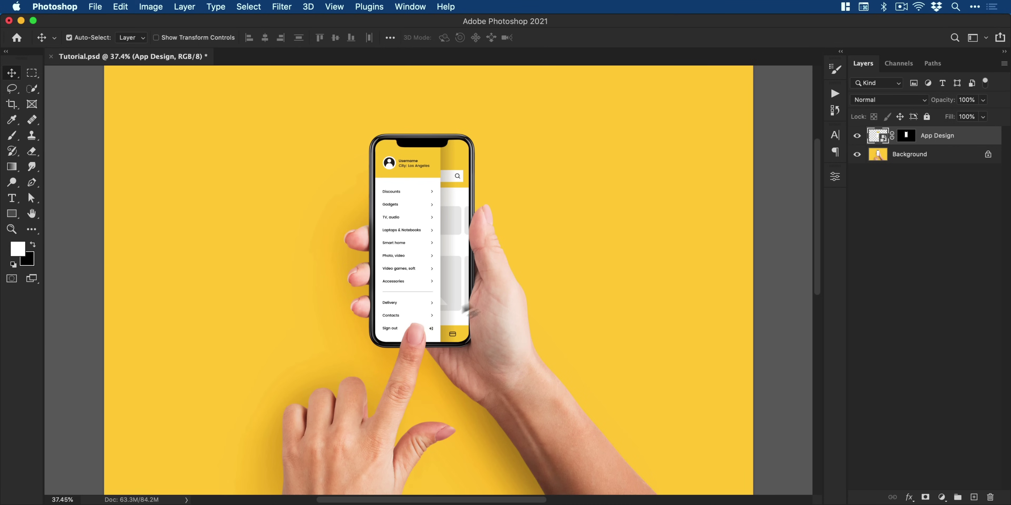
click(857, 136)
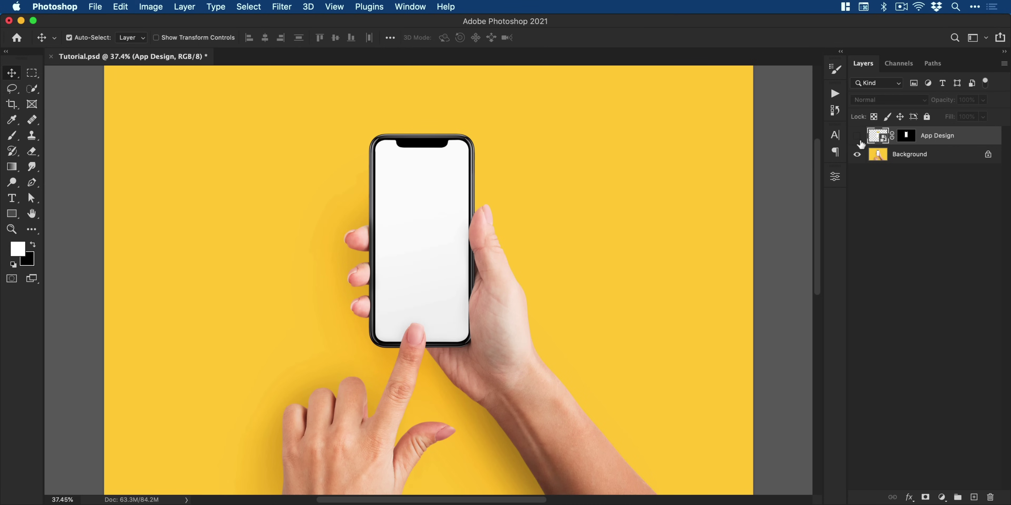
click(858, 136)
- Apply Hue/Saturation with Hue +148 inside the App Design smart object, then save and close it
double_click(878, 138)
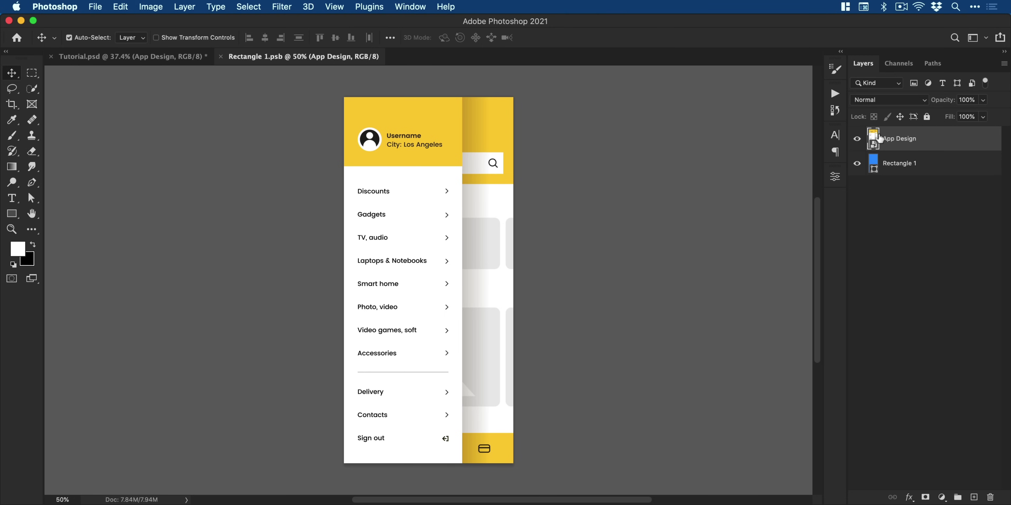
key(super+u)
drag(477, 229, 531, 239)
click(612, 171)
key(super+s)
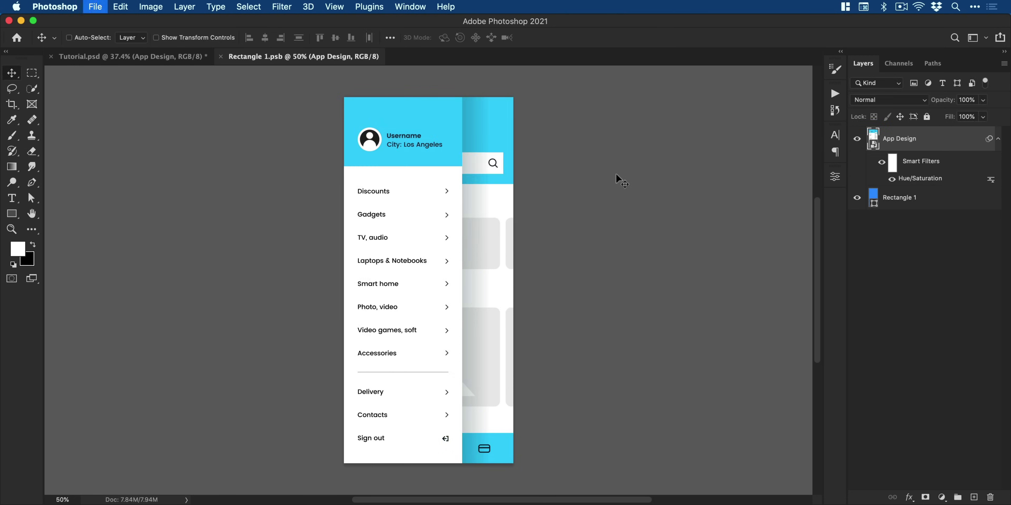
key(super+w)
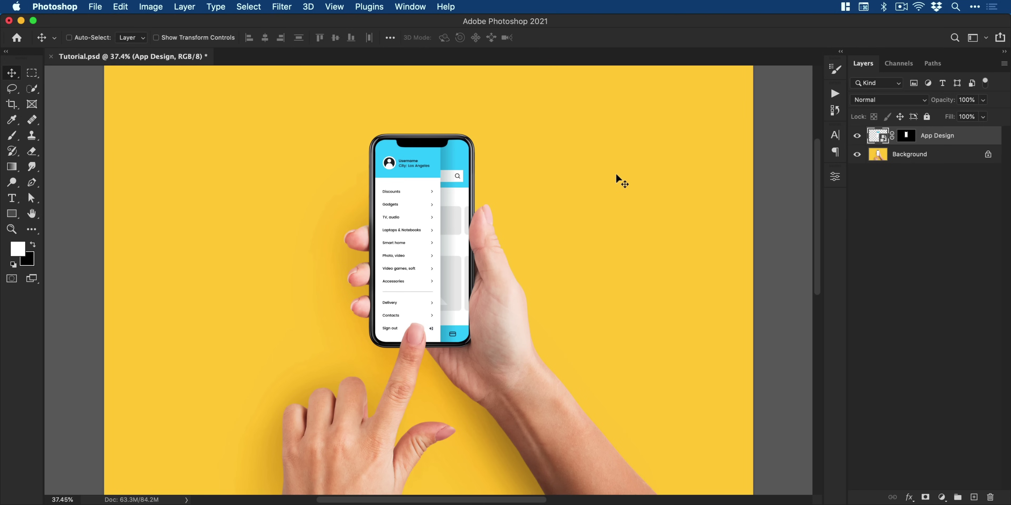